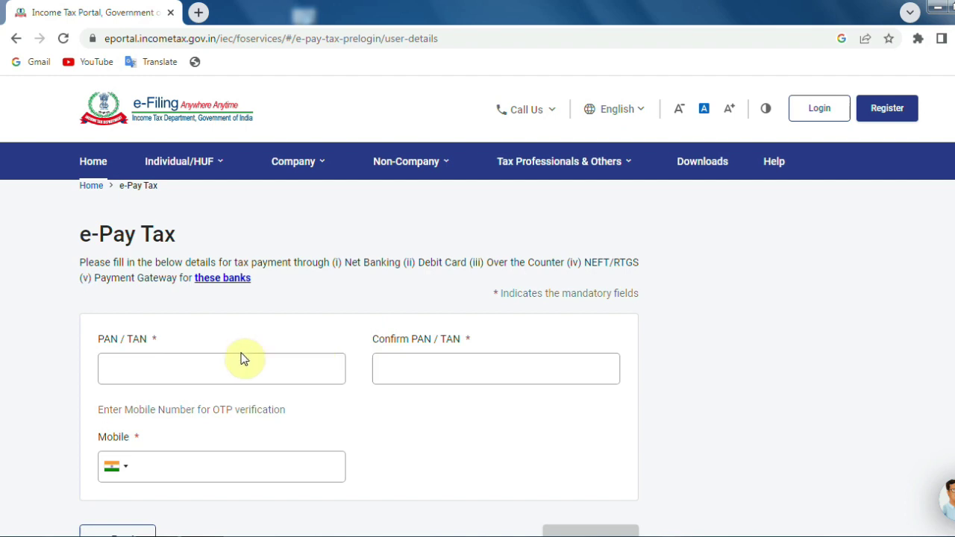
pyautogui.moveTo(77, 389); pyautogui.dragTo(254, 400)
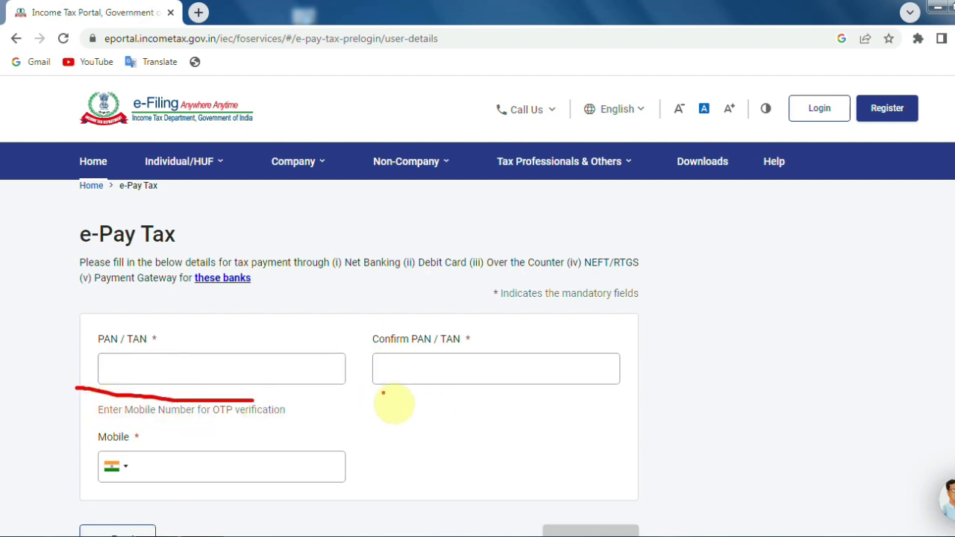
pyautogui.moveTo(375, 392); pyautogui.dragTo(585, 392)
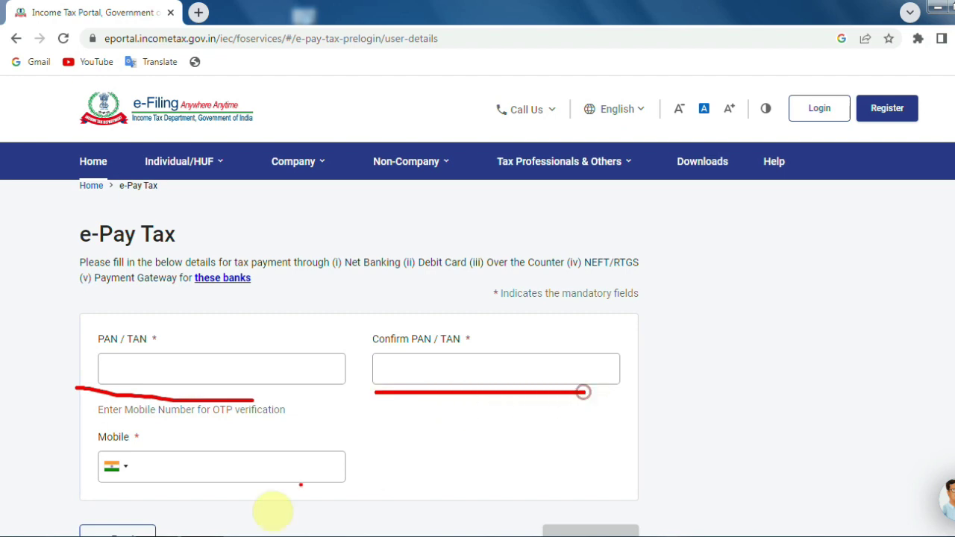
pyautogui.moveTo(130, 489); pyautogui.dragTo(366, 492)
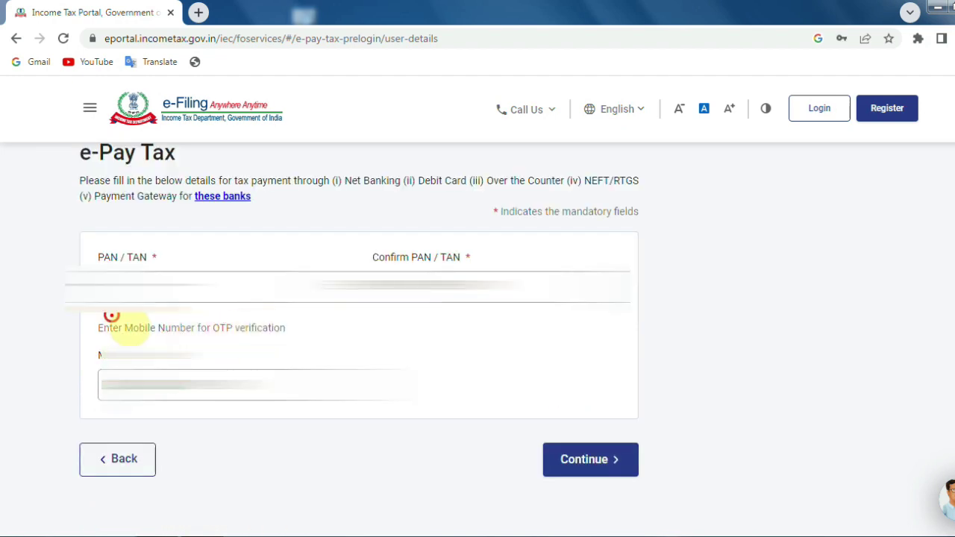
pyautogui.moveTo(110, 316); pyautogui.dragTo(303, 318)
pyautogui.moveTo(382, 318); pyautogui.dragTo(494, 317)
pyautogui.moveTo(103, 409); pyautogui.dragTo(327, 431)
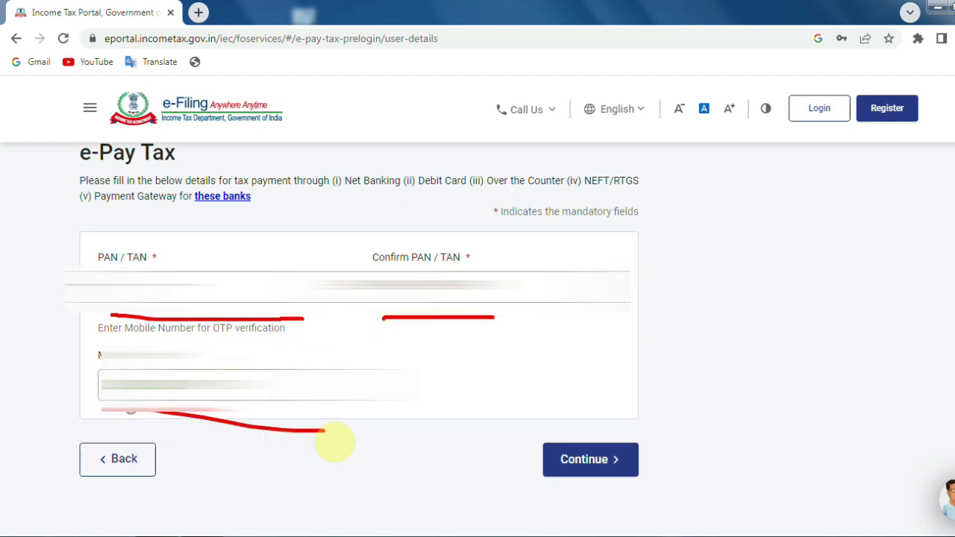
pyautogui.moveTo(603, 429)
pyautogui.mouseDown()
pyautogui.moveTo(595, 518)
pyautogui.moveTo(559, 405)
pyautogui.moveTo(536, 415)
pyautogui.mouseUp()
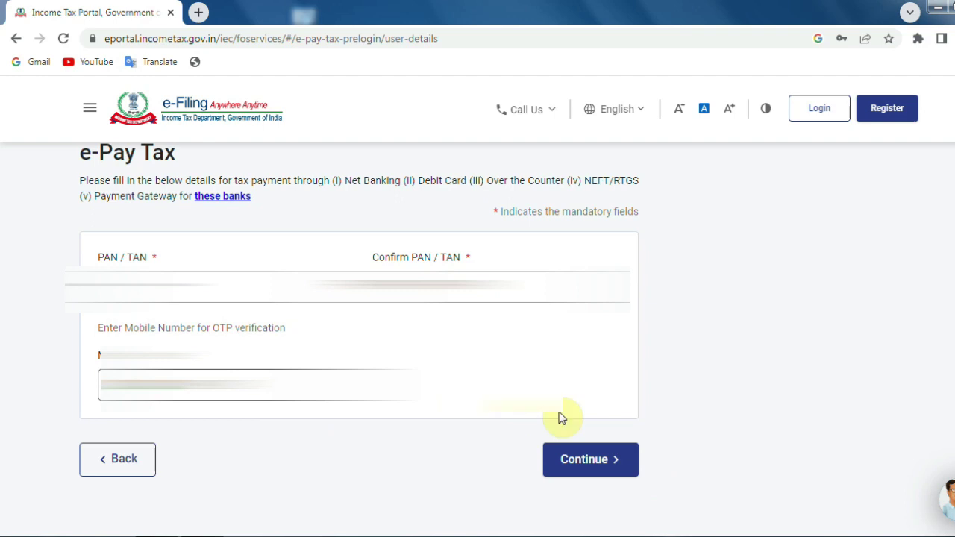
# - Submit the filled-in PAN and mobile number details and verify them with the mobile OTP
pyautogui.click(580, 461)
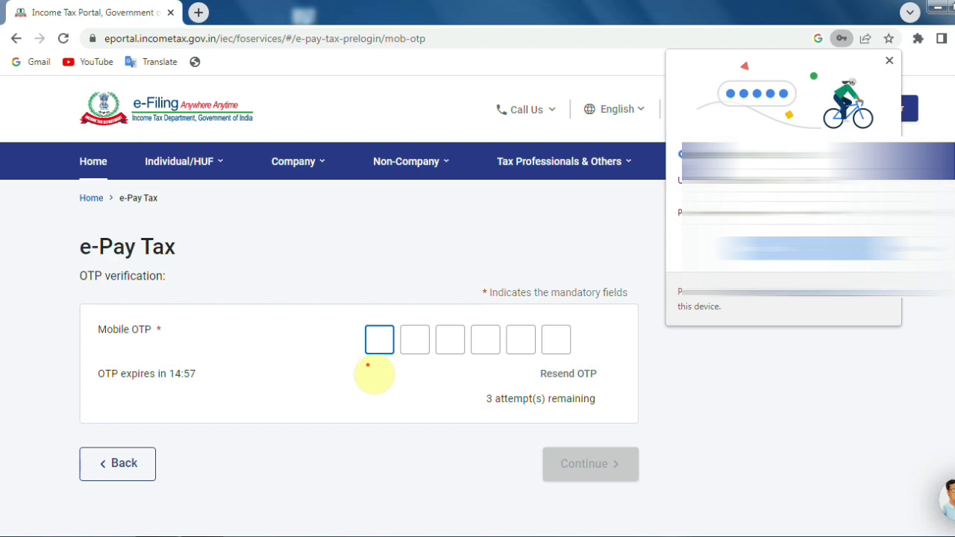
pyautogui.moveTo(352, 364); pyautogui.dragTo(627, 376)
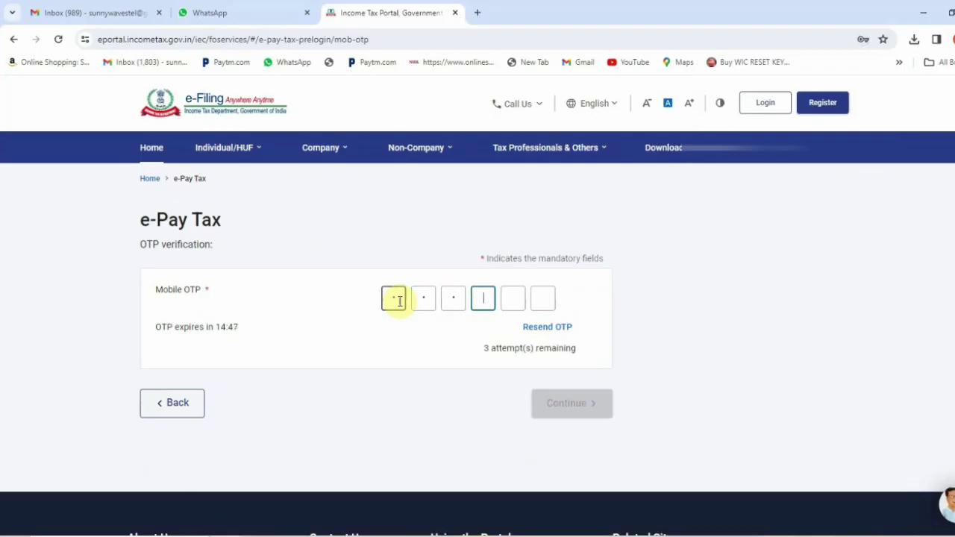
pyautogui.write('000')
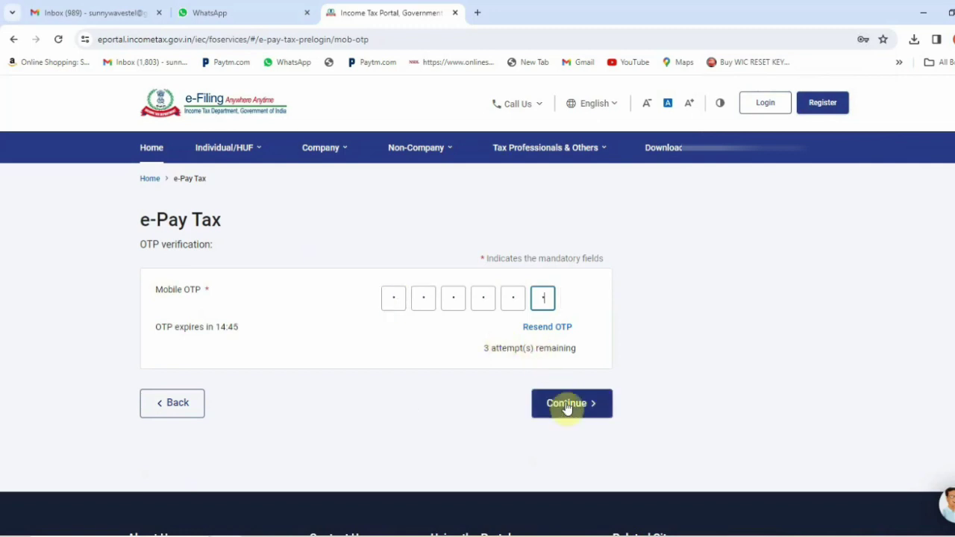
pyautogui.click(565, 401)
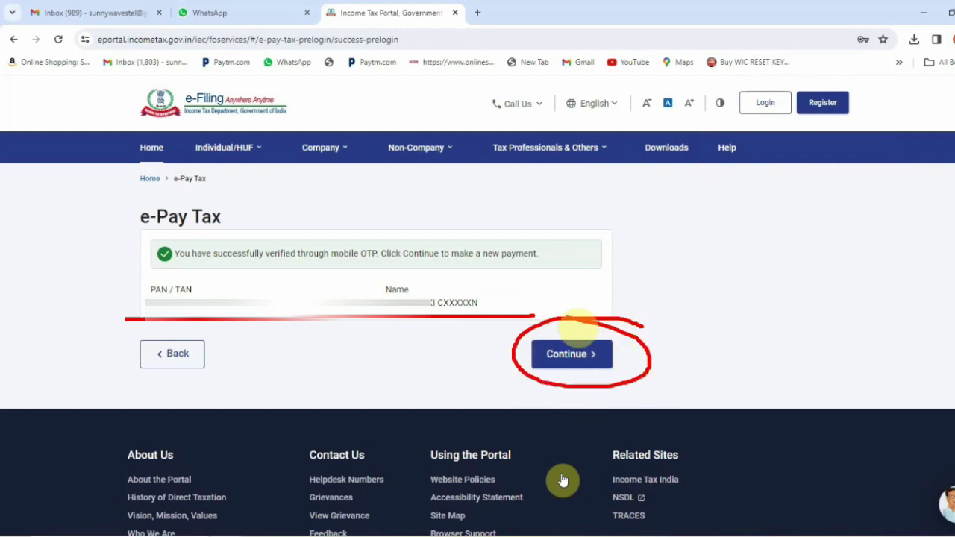
# - Continue to a new payment and proceed with the Income Tax category that covers Advance Tax and Self Assessment Tax
pyautogui.click(571, 354)
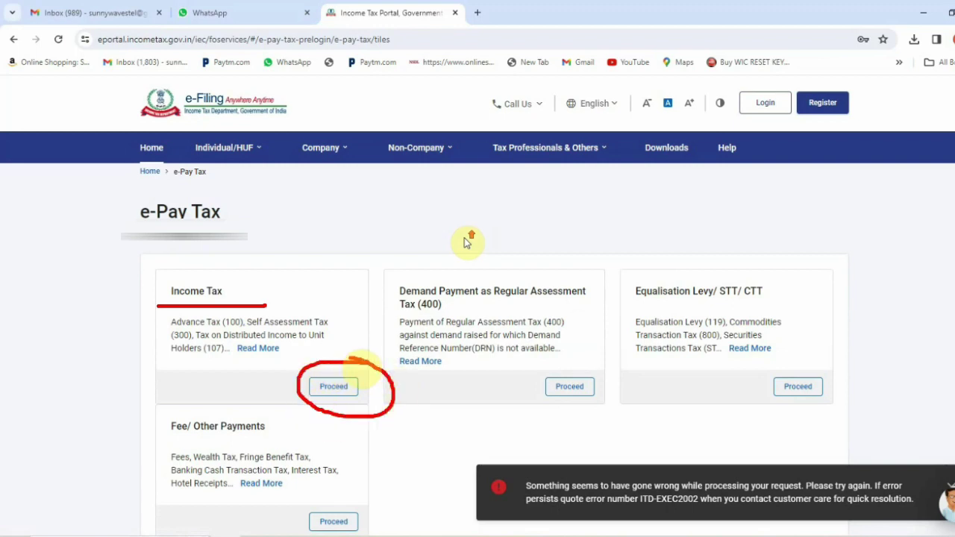
pyautogui.click(333, 386)
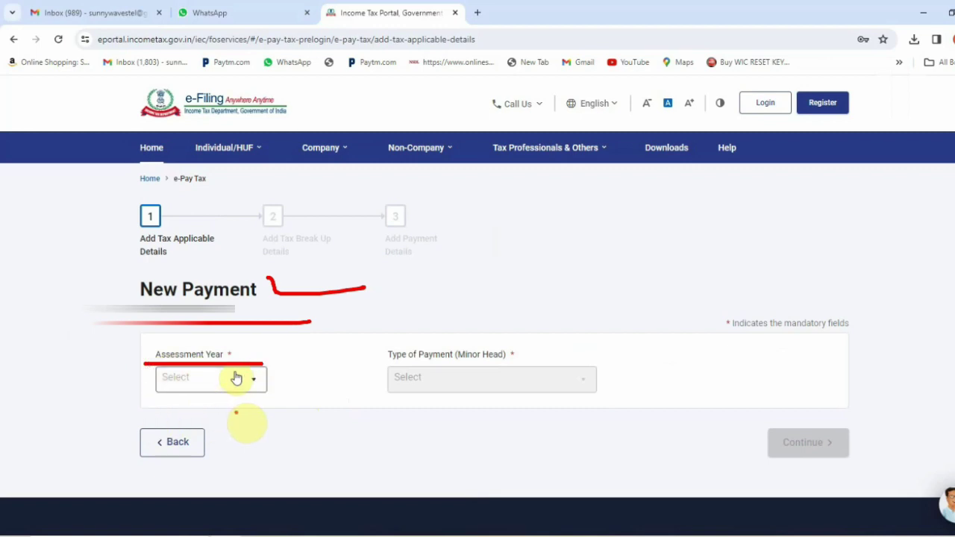
# - Submit the payment details with assessment year 2024-25, type Other Receipts (500) and sub-type Fee for delay in linking PAN with Aadhaar
pyautogui.click(236, 378)
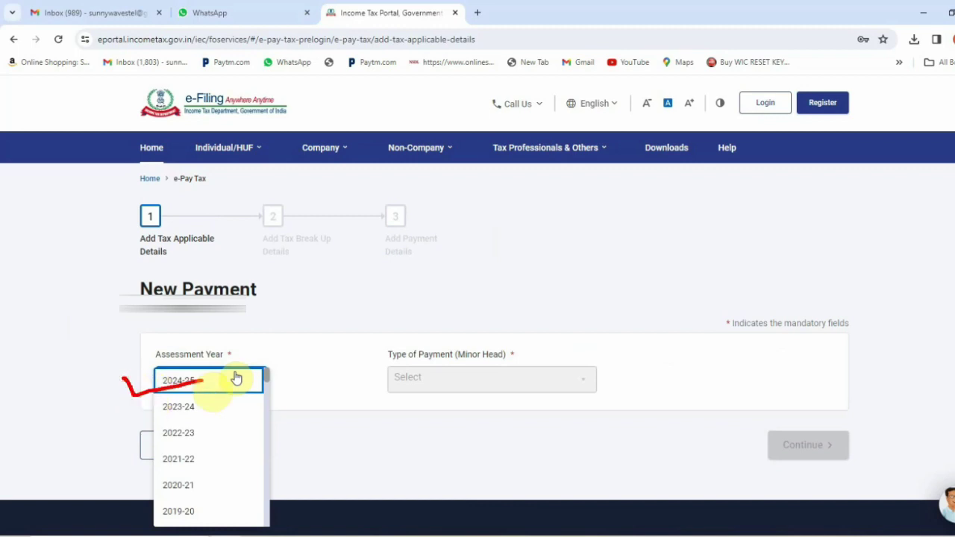
pyautogui.click(235, 378)
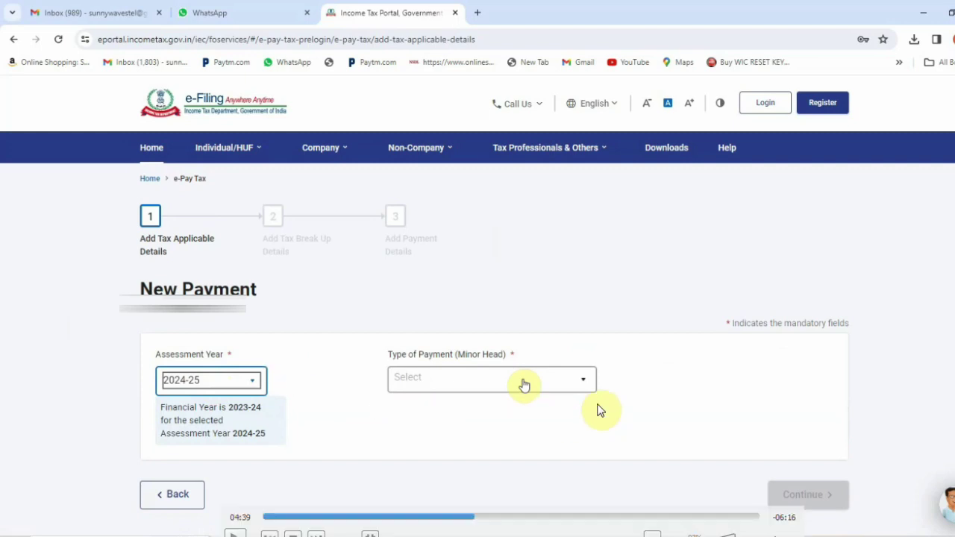
pyautogui.click(522, 382)
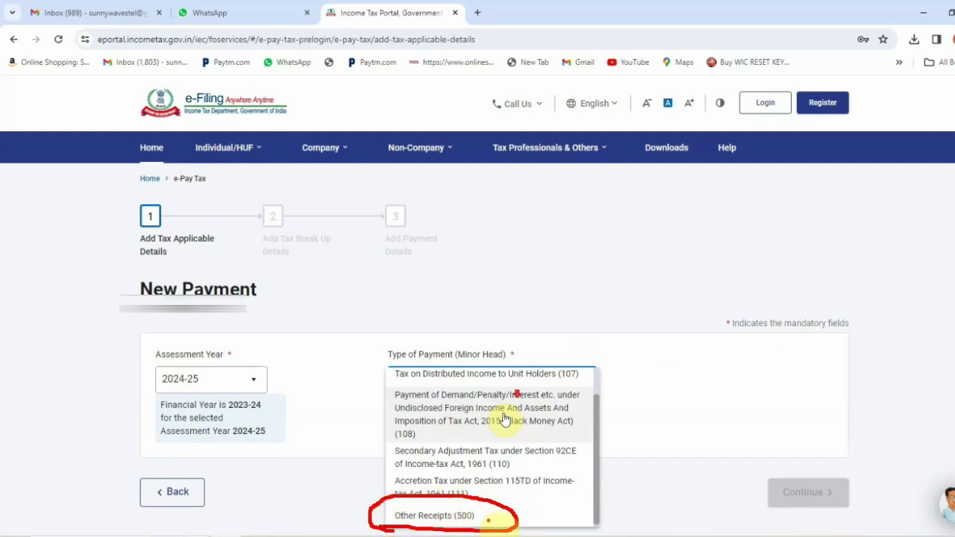
pyautogui.click(434, 515)
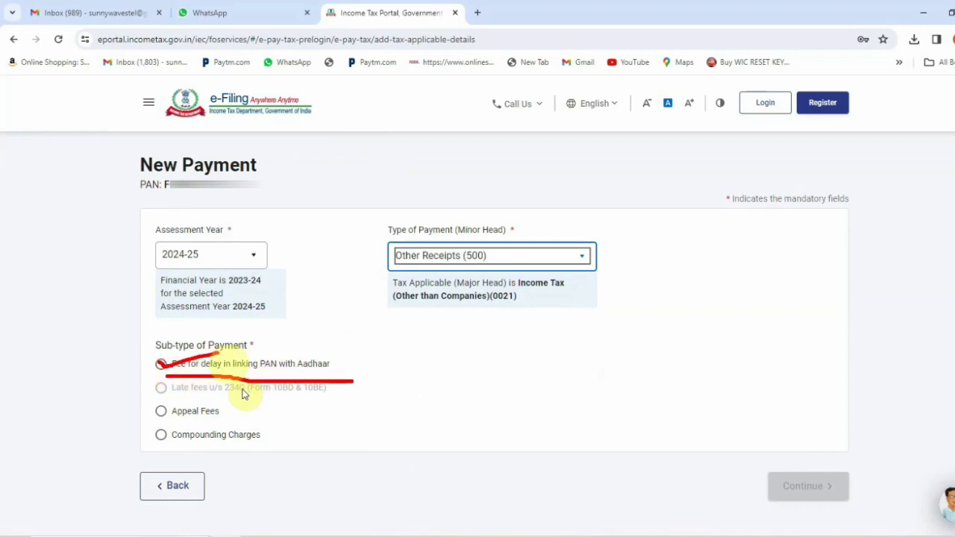
pyautogui.click(224, 363)
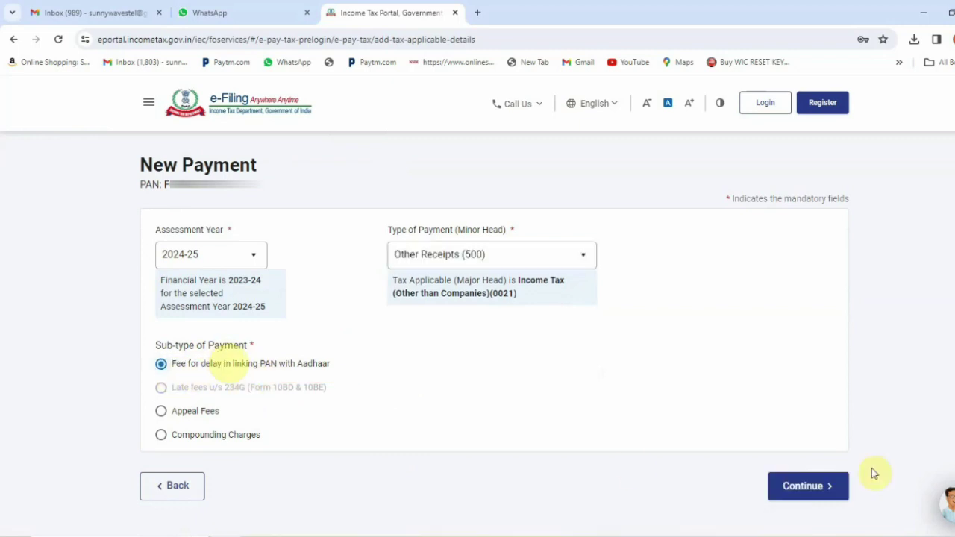
pyautogui.click(817, 489)
# - Review the tax break-up amounts down to the total and continue to the payment details
pyautogui.scroll(-3, 547, 335)
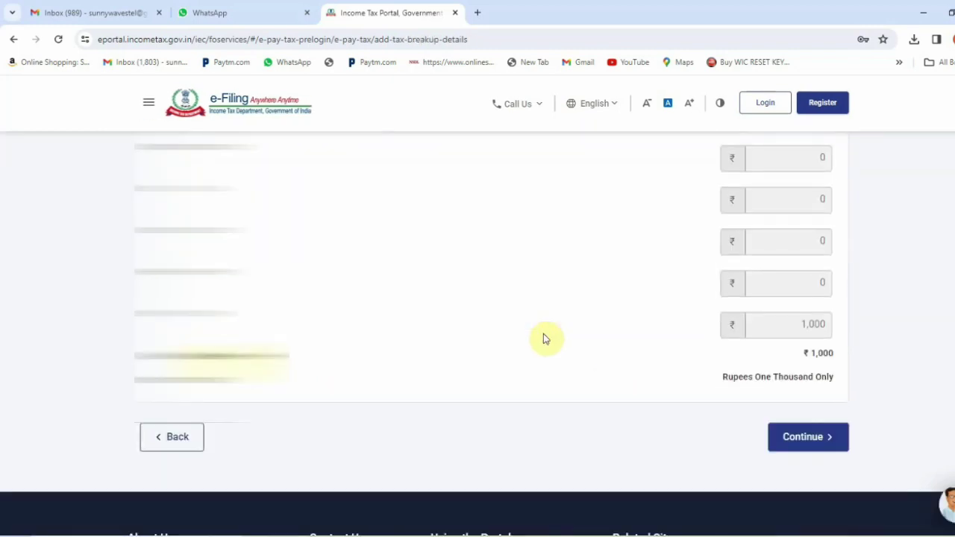
pyautogui.scroll(3, 543, 338)
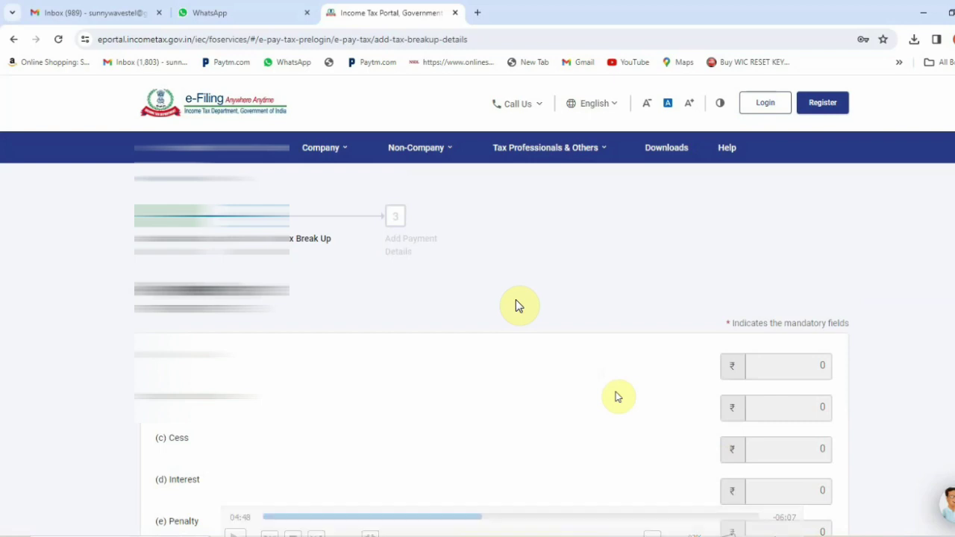
pyautogui.scroll(-3, 543, 338)
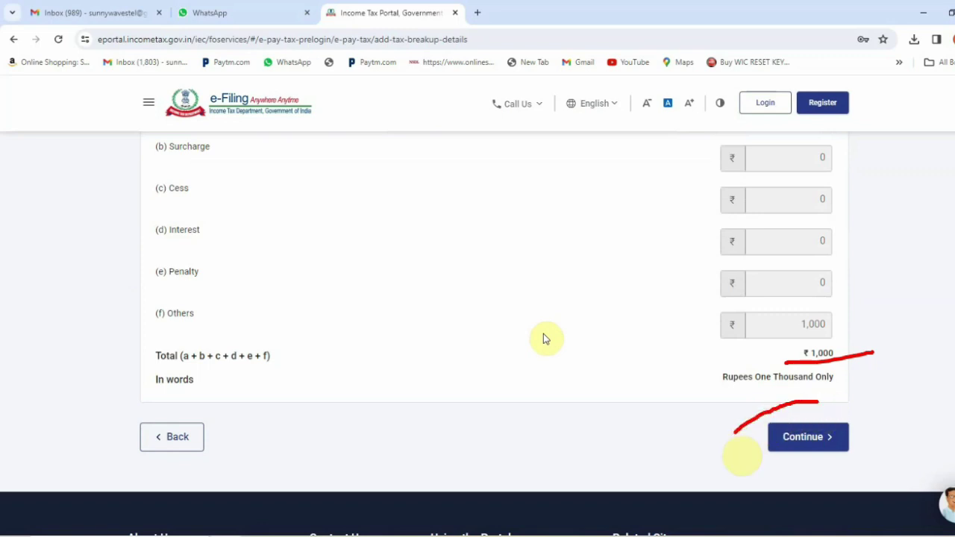
pyautogui.click(808, 436)
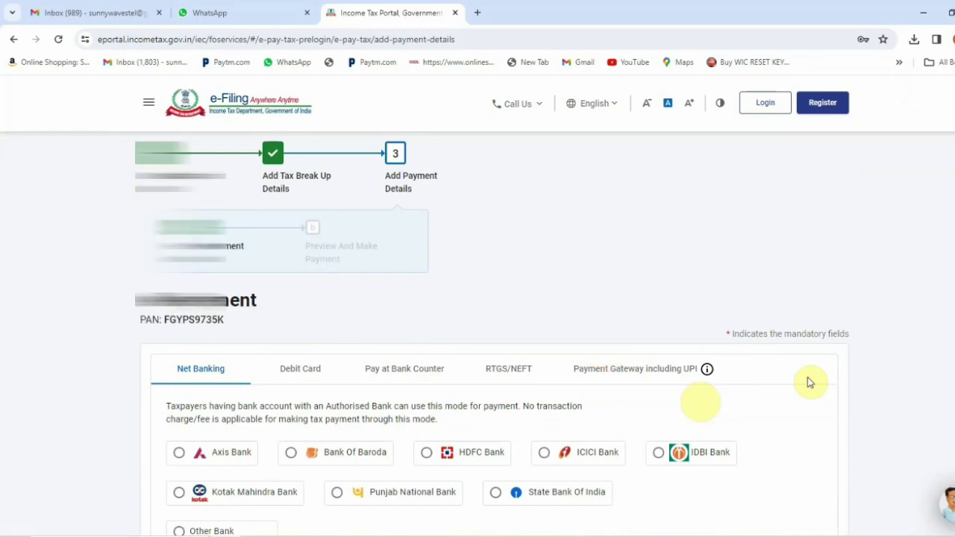
# - Choose Canara Bank under Payment Gateway including UPI as the payment mode and continue to the preview
pyautogui.scroll(-3, 810, 382)
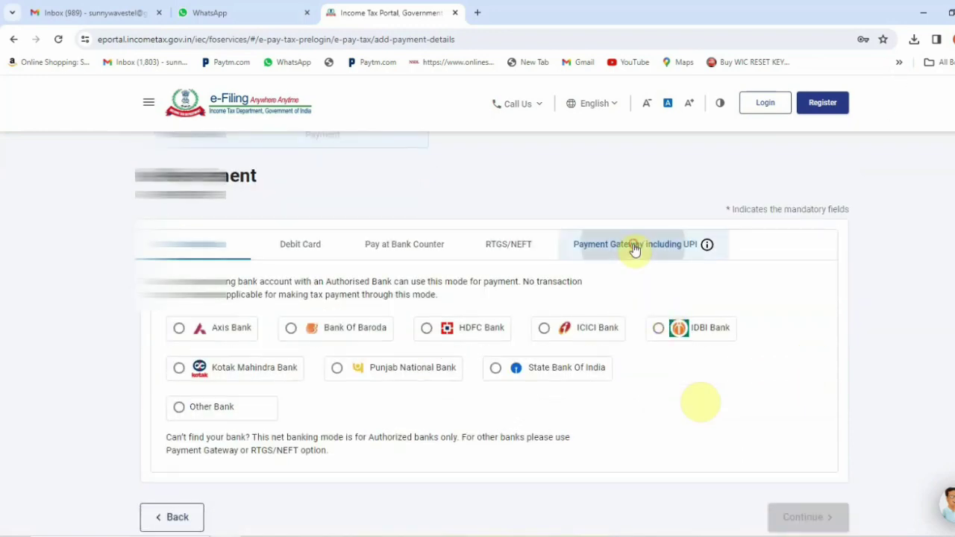
pyautogui.click(634, 247)
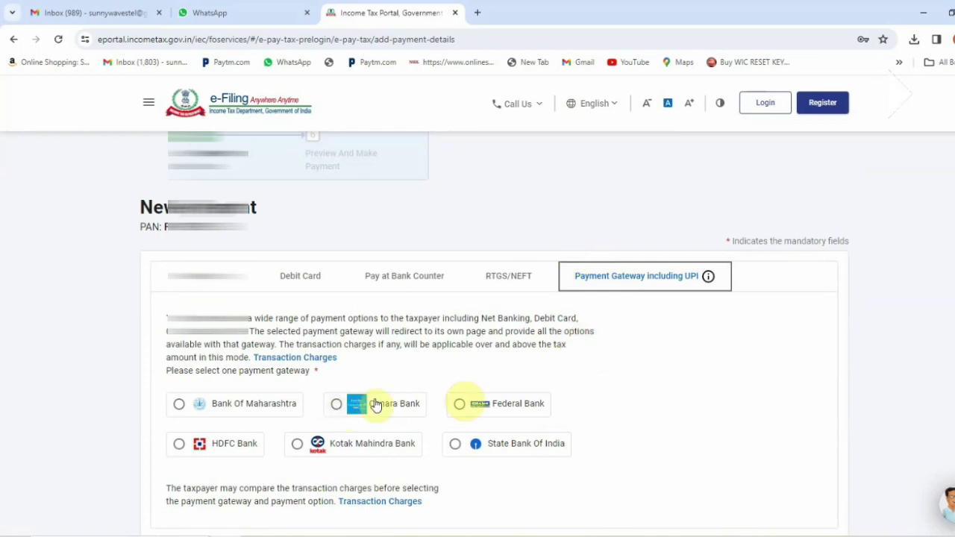
pyautogui.scroll(-1, 480, 366)
pyautogui.click(336, 341)
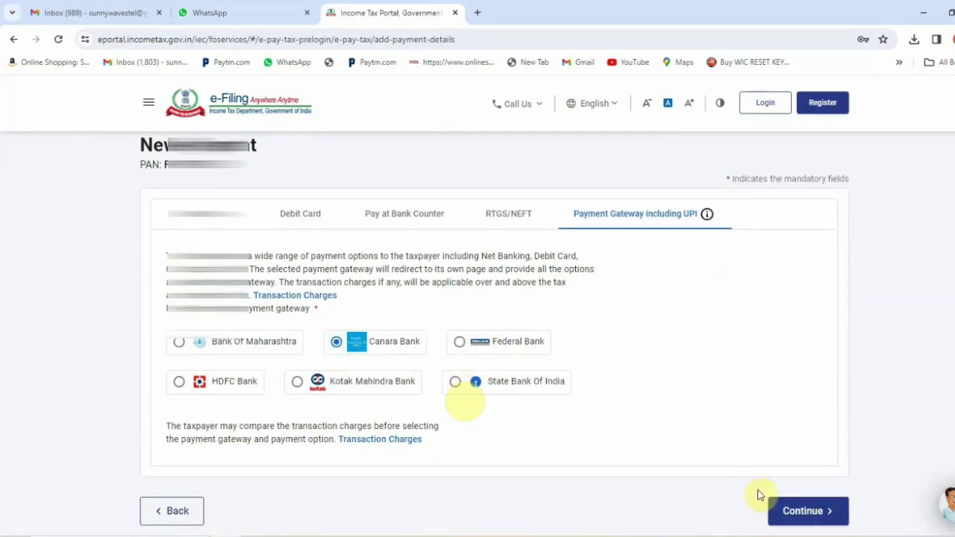
pyautogui.click(793, 511)
# - Review the payment preview and choose to pay now, agreeing to the terms and conditions and submitting to the bank
pyautogui.scroll(-6, 633, 347)
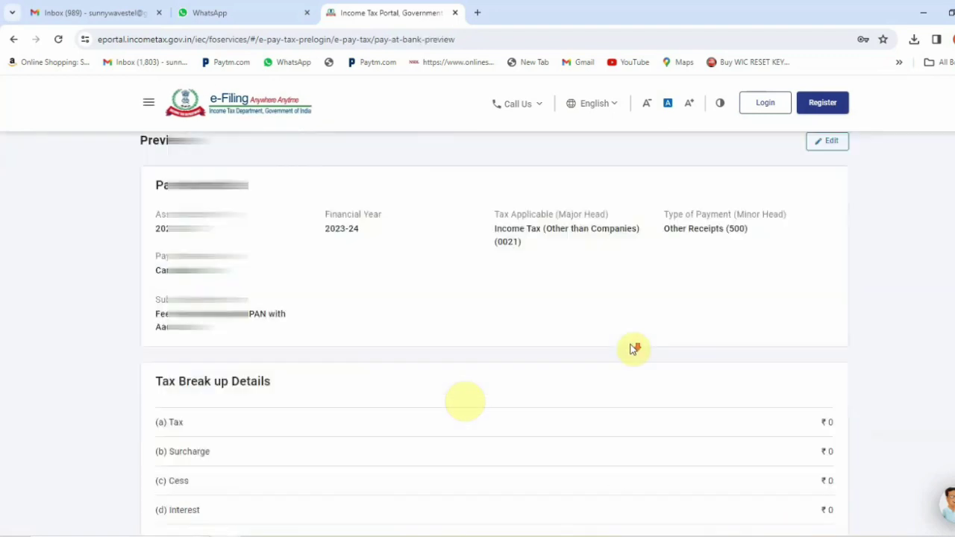
pyautogui.scroll(-1, 632, 349)
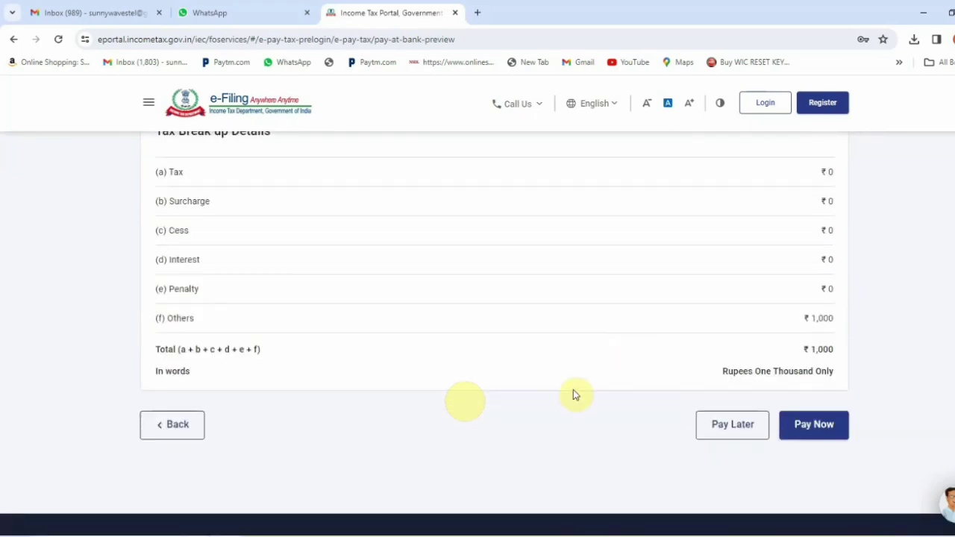
pyautogui.click(829, 424)
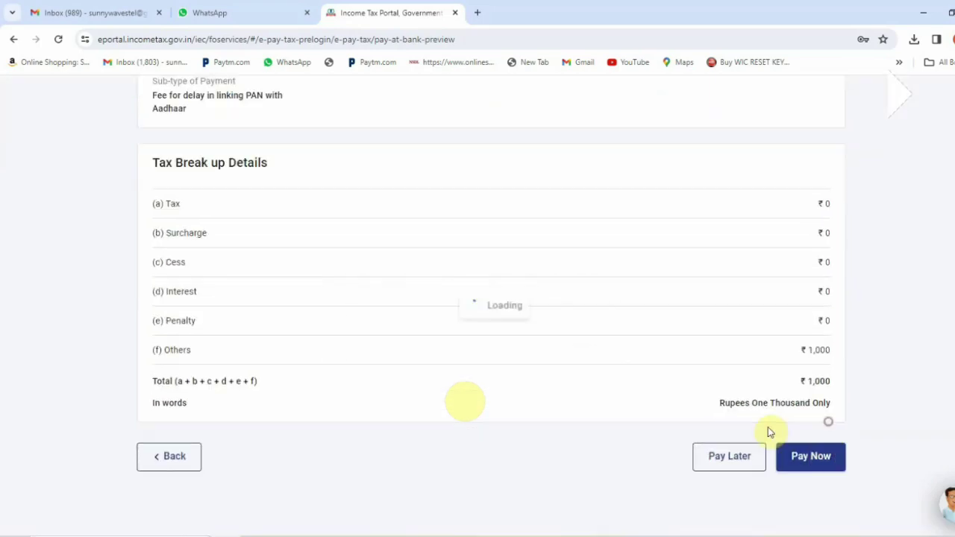
pyautogui.scroll(-15, 563, 425)
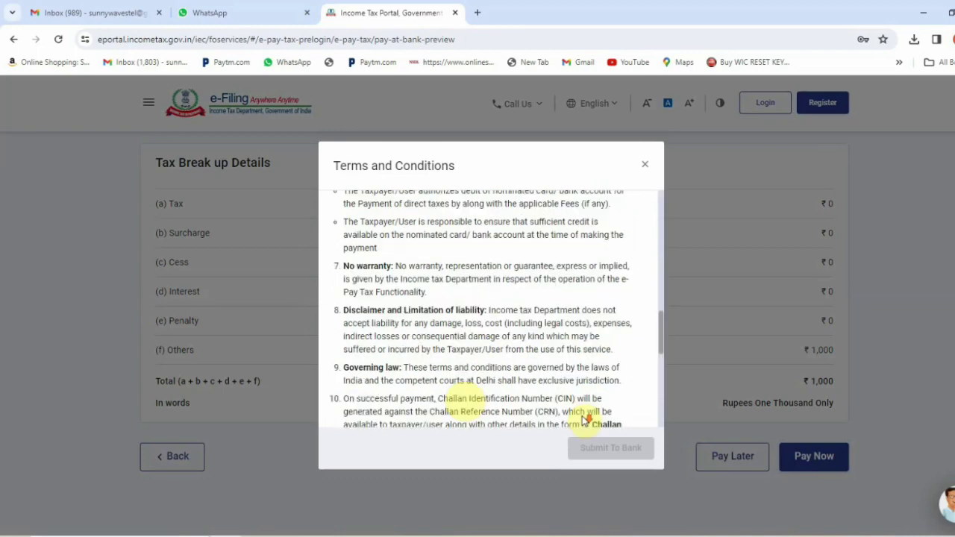
pyautogui.click(348, 404)
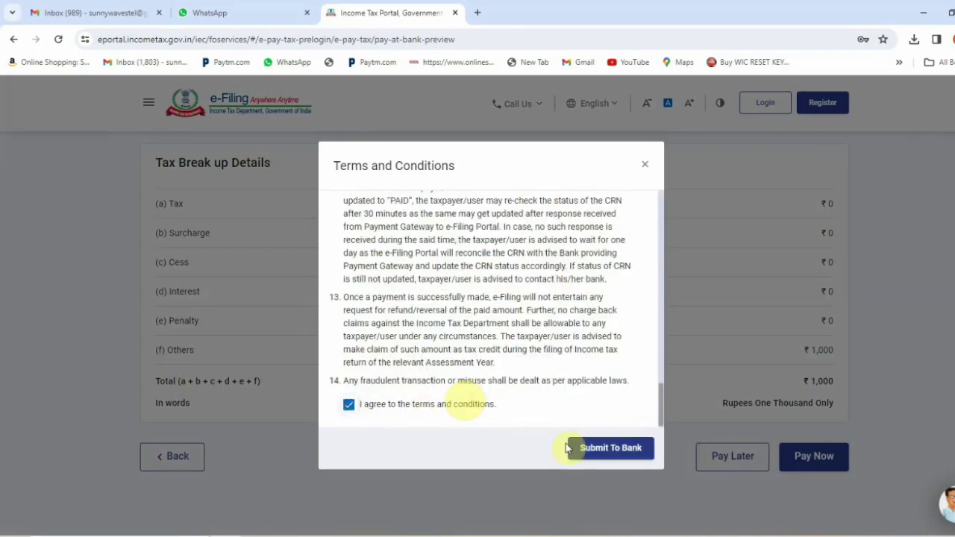
pyautogui.click(573, 446)
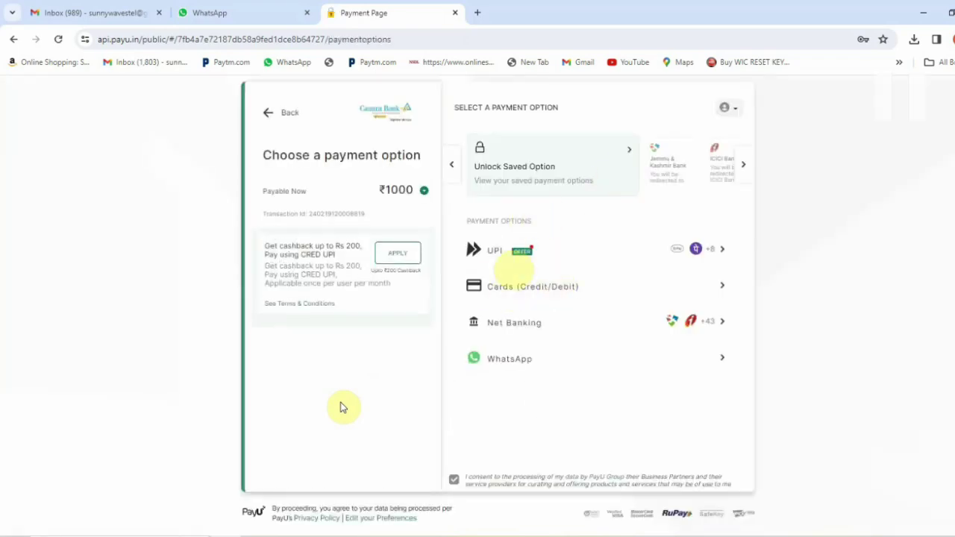
pyautogui.moveTo(446, 245); pyautogui.dragTo(556, 228)
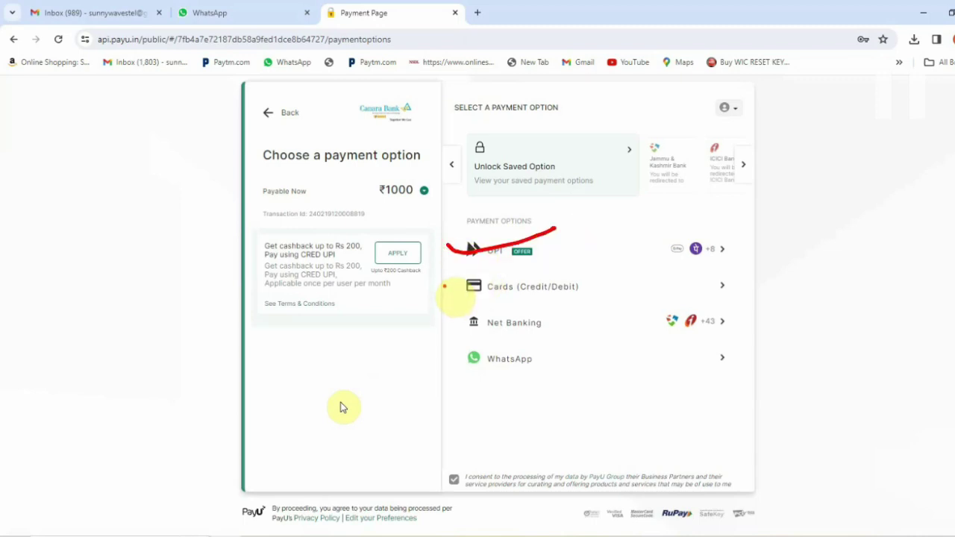
pyautogui.moveTo(444, 286); pyautogui.dragTo(559, 274)
pyautogui.moveTo(447, 326); pyautogui.dragTo(531, 309)
pyautogui.moveTo(423, 363); pyautogui.dragTo(507, 377)
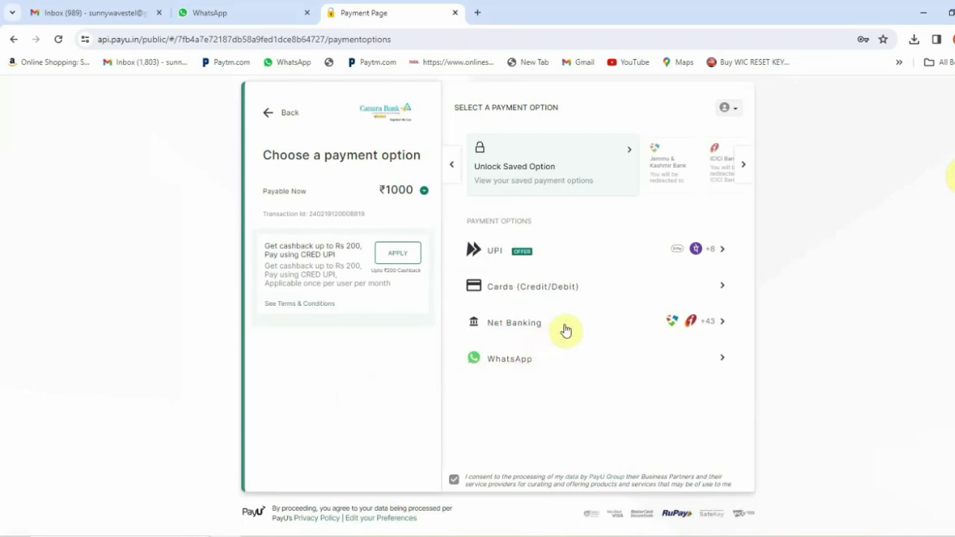
# - Select UPI as the payment option and open the PAYTM entry for a UPI ID
pyautogui.click(637, 254)
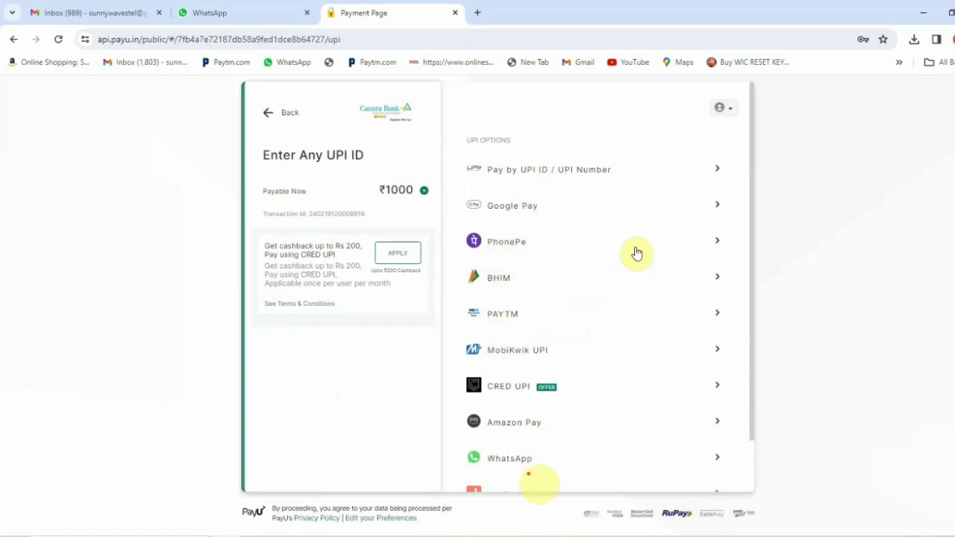
pyautogui.moveTo(449, 238); pyautogui.dragTo(499, 239)
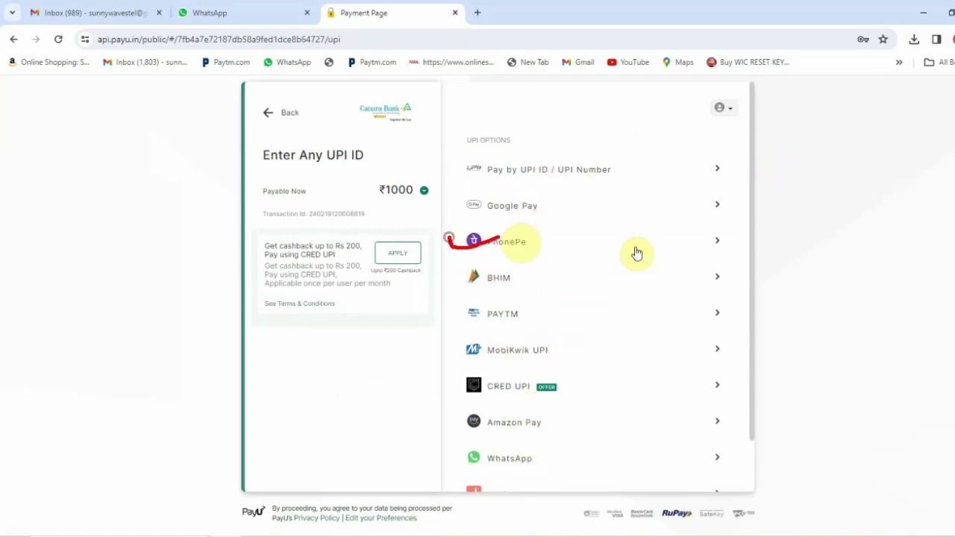
pyautogui.moveTo(552, 300)
pyautogui.mouseDown()
pyautogui.moveTo(492, 295)
pyautogui.moveTo(543, 337)
pyautogui.moveTo(552, 301)
pyautogui.mouseUp()
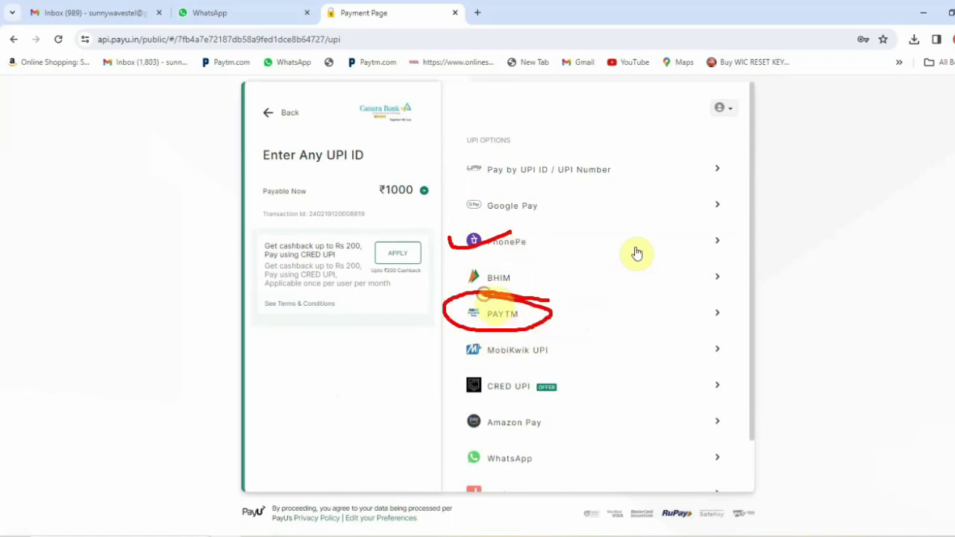
pyautogui.click(545, 313)
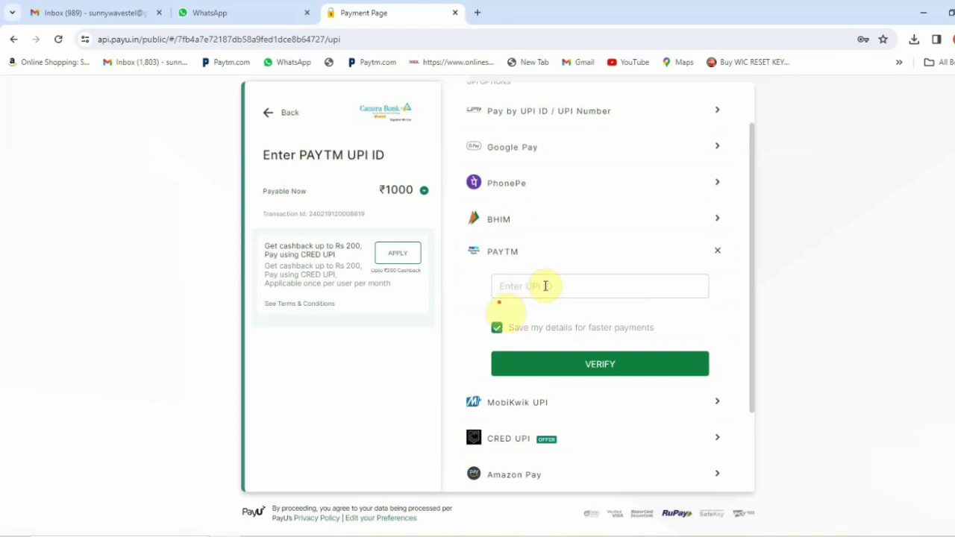
# - Enter the PAYTM UPI ID, verify it and proceed with the payment
pyautogui.moveTo(486, 301); pyautogui.dragTo(660, 301)
pyautogui.moveTo(594, 339)
pyautogui.mouseDown()
pyautogui.moveTo(622, 340)
pyautogui.moveTo(612, 391)
pyautogui.moveTo(650, 358)
pyautogui.moveTo(589, 327)
pyautogui.mouseUp()
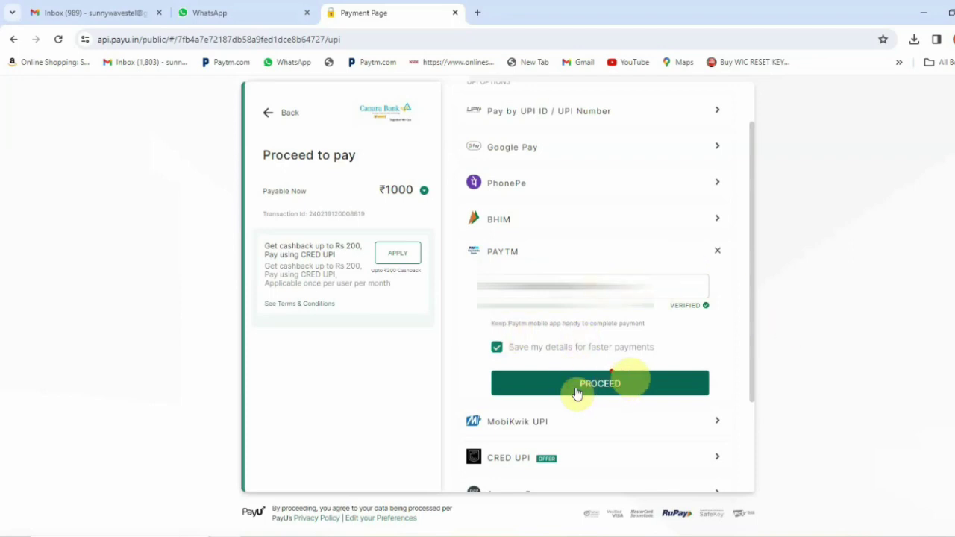
pyautogui.click(577, 385)
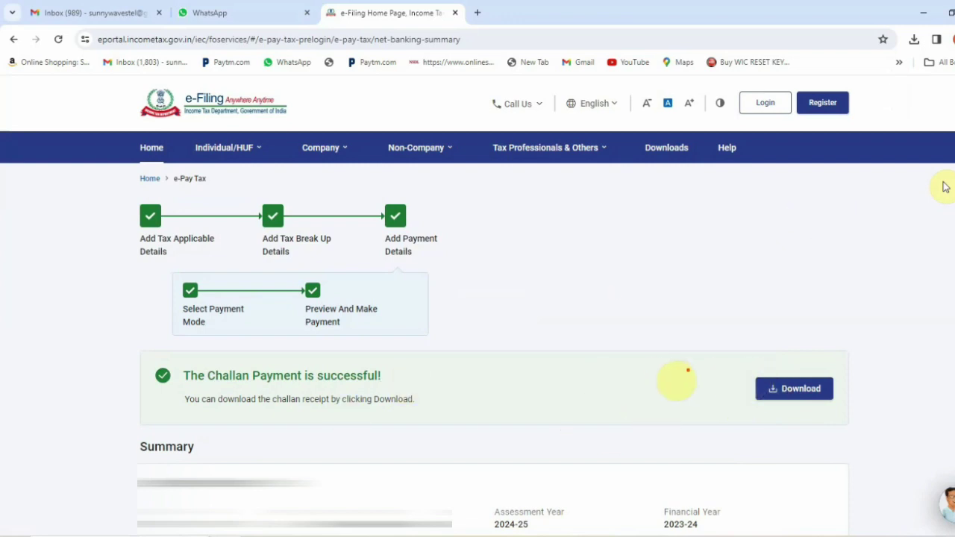
# - Download the challan receipt and review its details from the PAN down to the tender date
pyautogui.moveTo(164, 420); pyautogui.dragTo(500, 411)
pyautogui.moveTo(807, 362)
pyautogui.mouseDown()
pyautogui.moveTo(796, 360)
pyautogui.moveTo(804, 424)
pyautogui.moveTo(789, 326)
pyautogui.mouseUp()
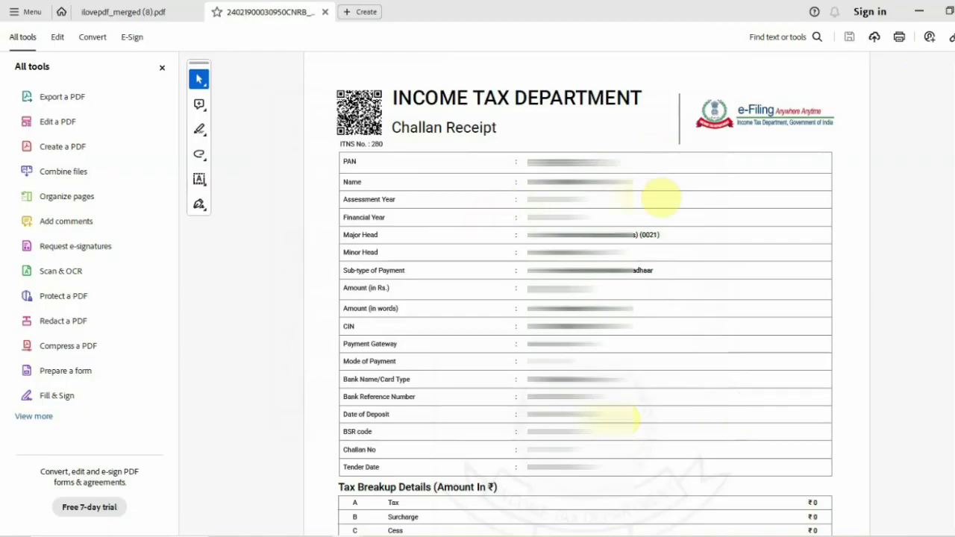
pyautogui.moveTo(684, 156); pyautogui.dragTo(813, 119)
pyautogui.moveTo(734, 191)
pyautogui.mouseDown()
pyautogui.moveTo(710, 176)
pyautogui.moveTo(796, 171)
pyautogui.mouseUp()
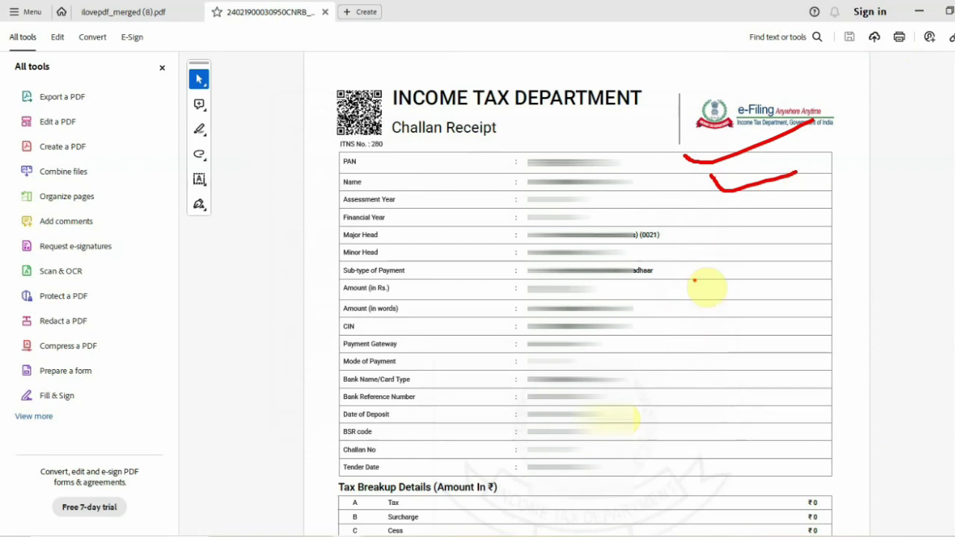
pyautogui.moveTo(705, 198); pyautogui.dragTo(701, 484)
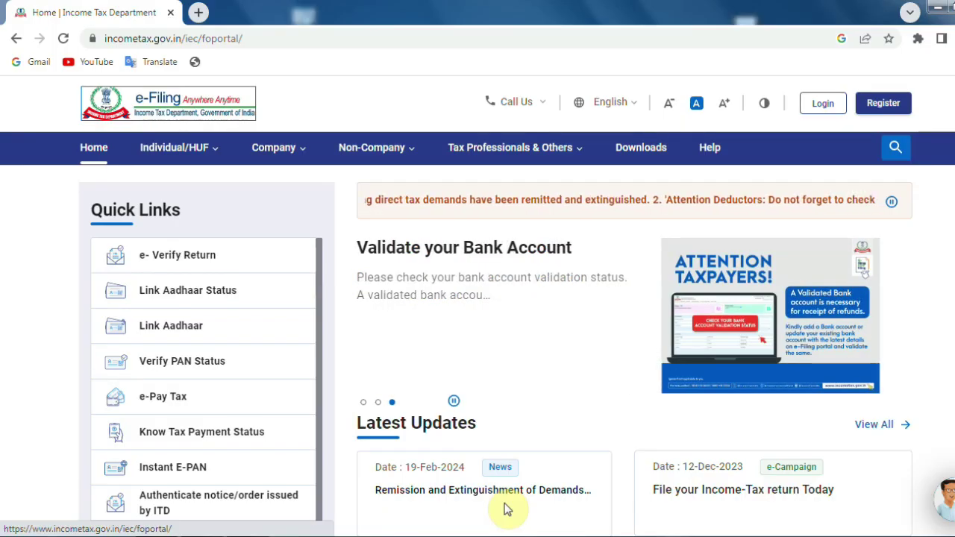
# - Open the Link Aadhaar service from the income tax portal's home page
pyautogui.click(507, 508)
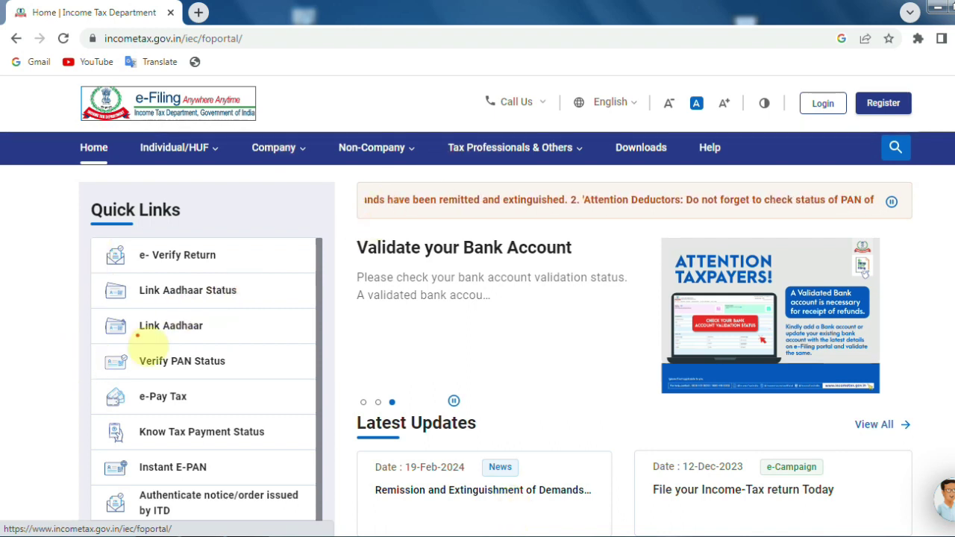
pyautogui.moveTo(85, 344)
pyautogui.mouseDown()
pyautogui.moveTo(256, 338)
pyautogui.moveTo(176, 307)
pyautogui.moveTo(58, 345)
pyautogui.mouseUp()
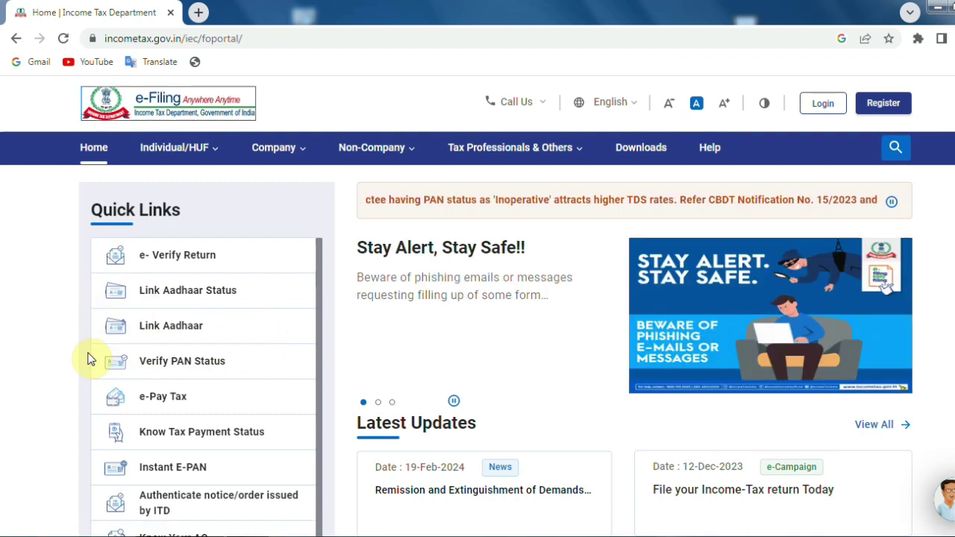
pyautogui.click(179, 337)
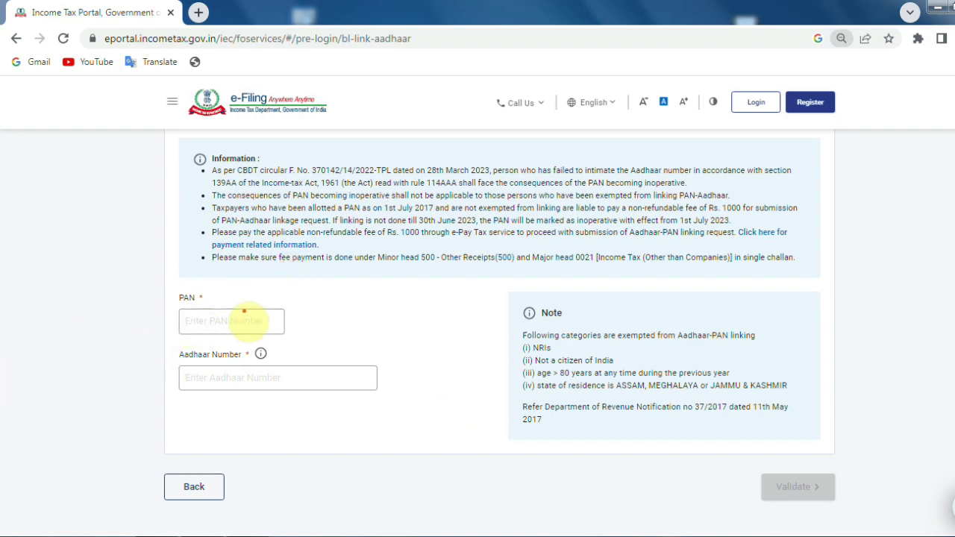
# - Enter the PAN and the Aadhaar number in the Link Aadhaar form and validate them
pyautogui.moveTo(154, 311)
pyautogui.mouseDown()
pyautogui.moveTo(194, 321)
pyautogui.moveTo(286, 303)
pyautogui.mouseUp()
pyautogui.moveTo(166, 373)
pyautogui.mouseDown()
pyautogui.moveTo(173, 399)
pyautogui.moveTo(376, 362)
pyautogui.mouseUp()
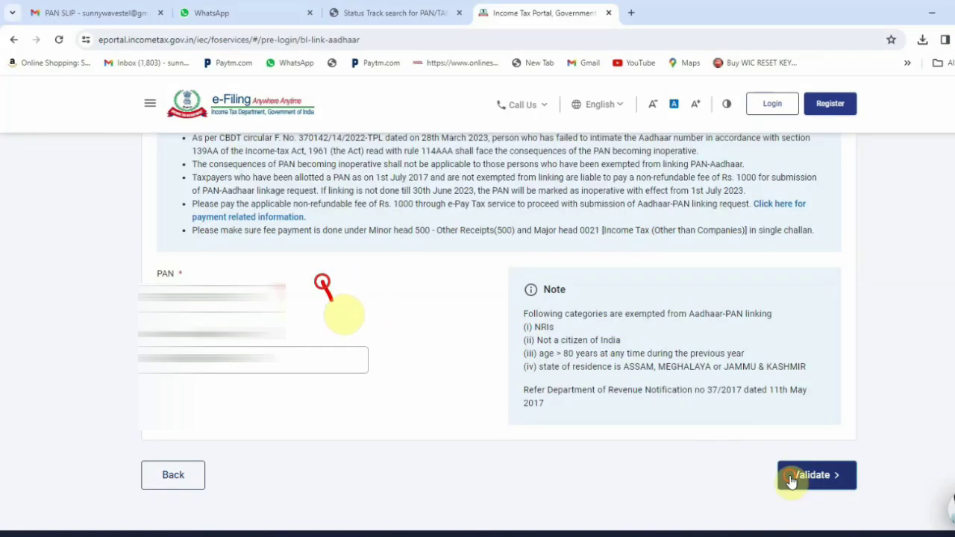
pyautogui.moveTo(321, 282); pyautogui.dragTo(450, 258)
pyautogui.moveTo(392, 345); pyautogui.dragTo(504, 335)
pyautogui.moveTo(825, 434)
pyautogui.mouseDown()
pyautogui.moveTo(757, 473)
pyautogui.moveTo(922, 483)
pyautogui.moveTo(782, 422)
pyautogui.moveTo(827, 432)
pyautogui.mouseUp()
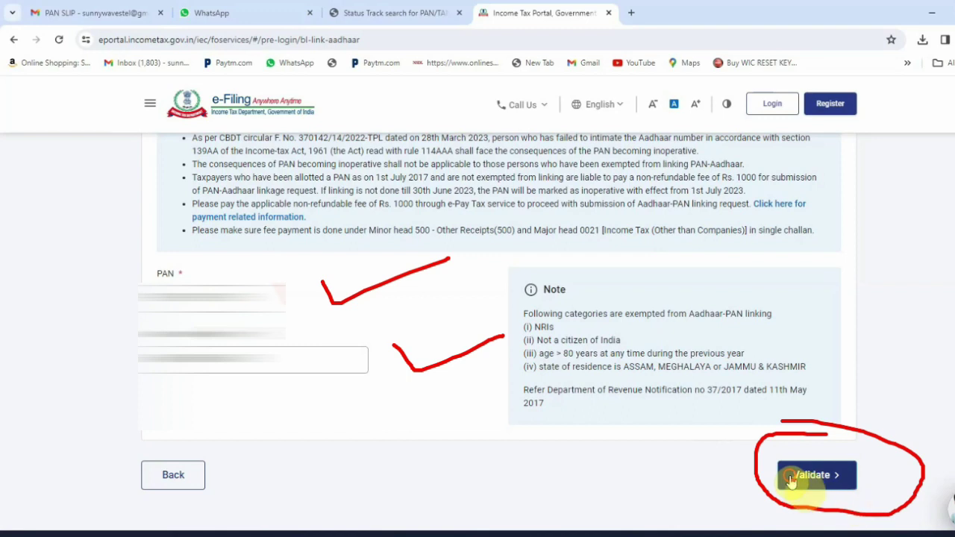
pyautogui.click(791, 481)
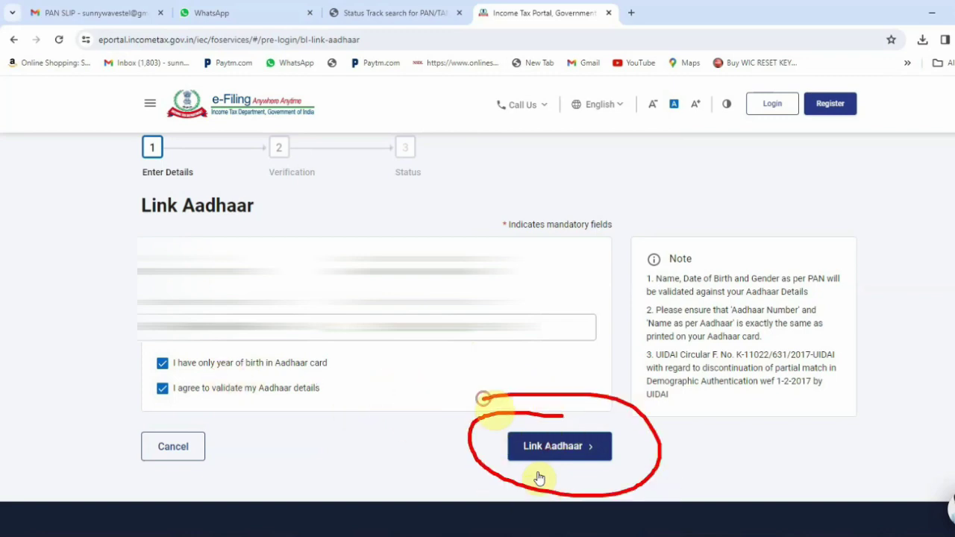
# - Submit the completed Link Aadhaar details and enter the mobile OTP for verification
pyautogui.click(536, 477)
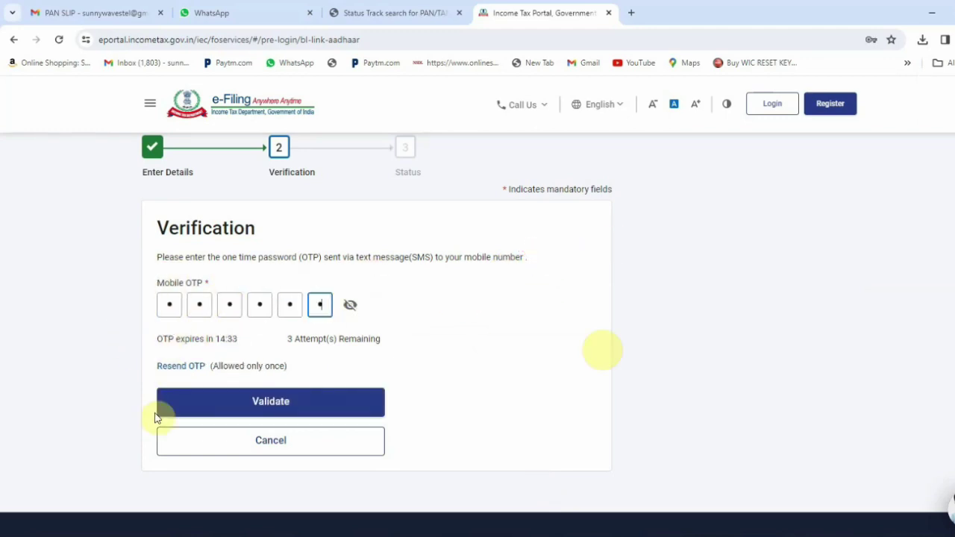
pyautogui.scroll(1, 235, 415)
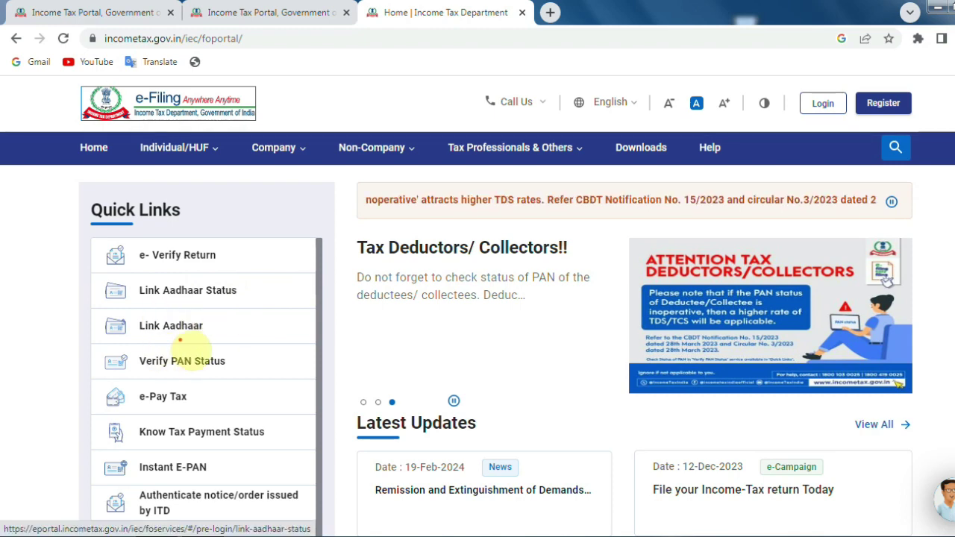
# - Check the PAN-Aadhaar link by reopening Link Aadhaar and validating the PAN and Aadhaar number
pyautogui.moveTo(194, 306)
pyautogui.mouseDown()
pyautogui.moveTo(94, 328)
pyautogui.moveTo(209, 351)
pyautogui.moveTo(161, 304)
pyautogui.mouseUp()
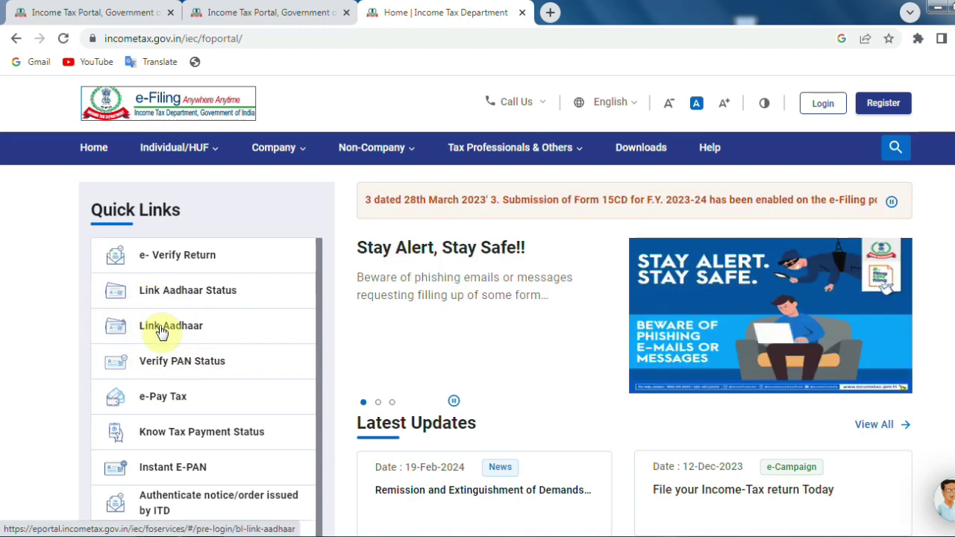
pyautogui.click(161, 329)
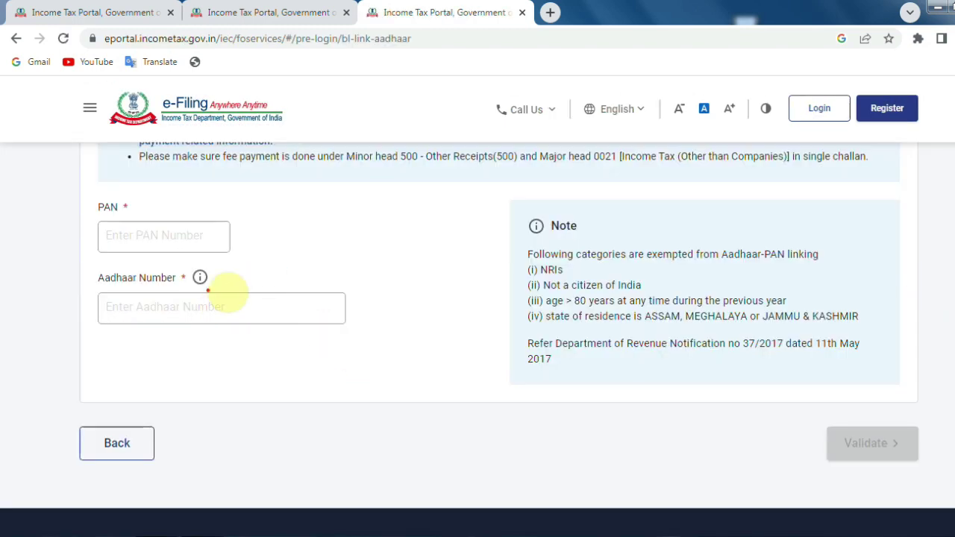
pyautogui.moveTo(251, 223)
pyautogui.mouseDown()
pyautogui.moveTo(258, 231)
pyautogui.moveTo(403, 190)
pyautogui.mouseUp()
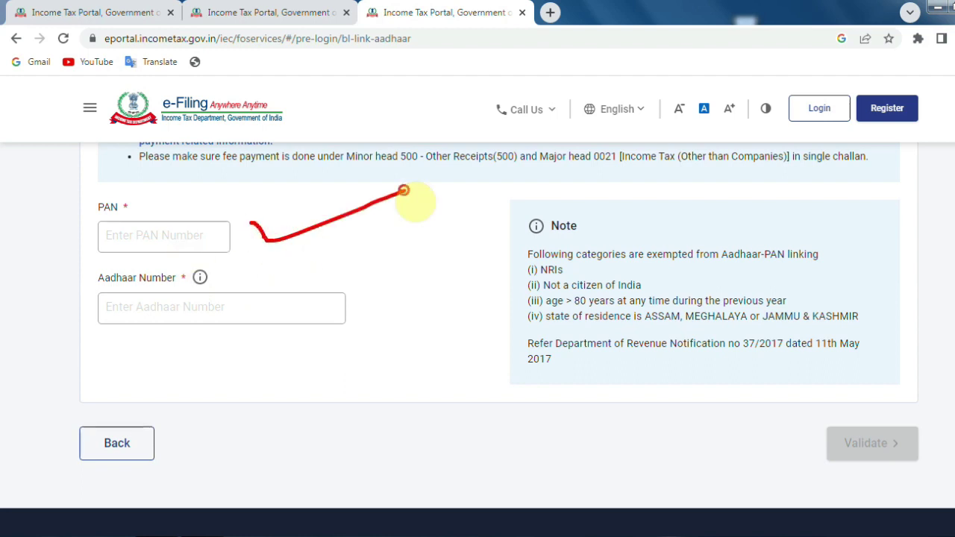
pyautogui.click(349, 296)
pyautogui.moveTo(350, 296)
pyautogui.mouseDown()
pyautogui.moveTo(365, 319)
pyautogui.moveTo(568, 239)
pyautogui.mouseUp()
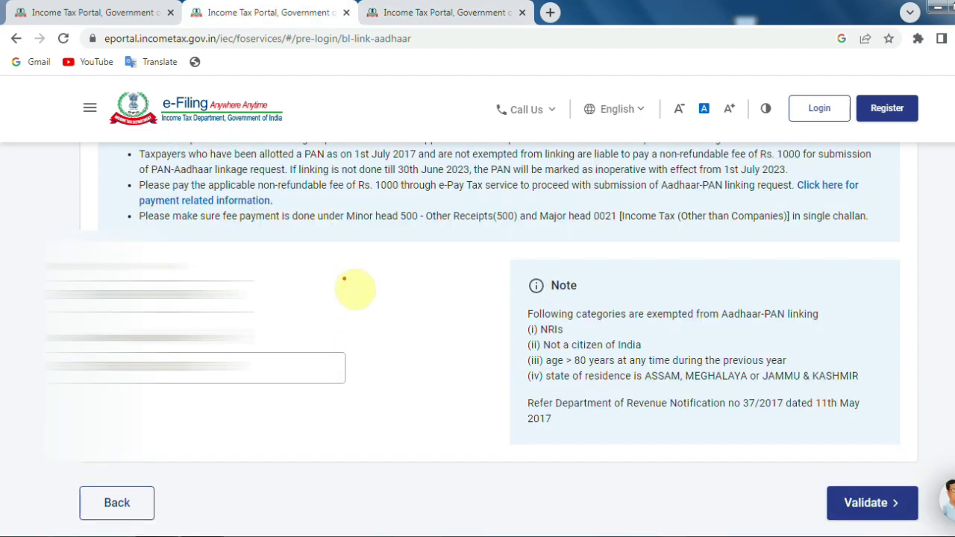
pyautogui.moveTo(344, 278); pyautogui.dragTo(509, 256)
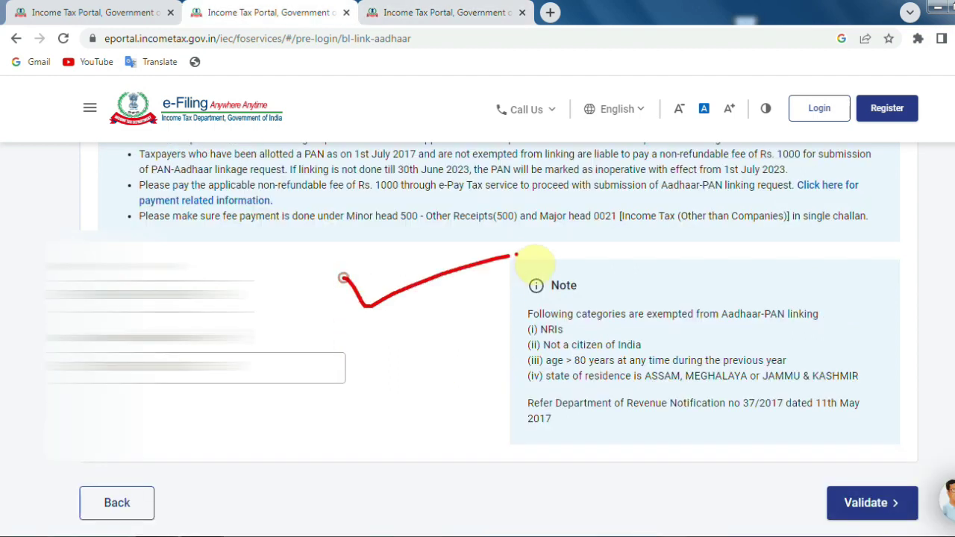
pyautogui.moveTo(372, 346)
pyautogui.mouseDown()
pyautogui.moveTo(382, 368)
pyautogui.moveTo(605, 285)
pyautogui.mouseUp()
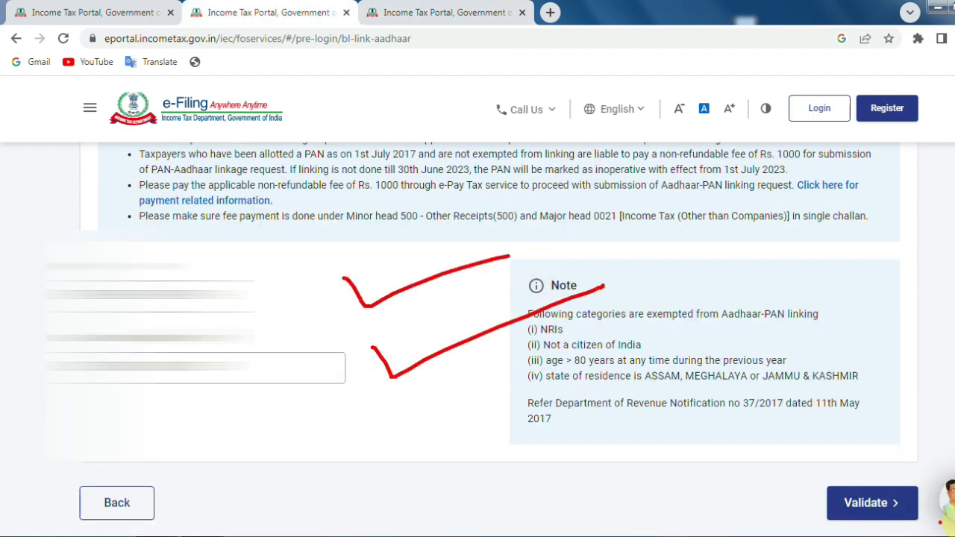
pyautogui.moveTo(889, 454)
pyautogui.mouseDown()
pyautogui.moveTo(880, 452)
pyautogui.moveTo(841, 535)
pyautogui.moveTo(899, 435)
pyautogui.moveTo(826, 464)
pyautogui.mouseUp()
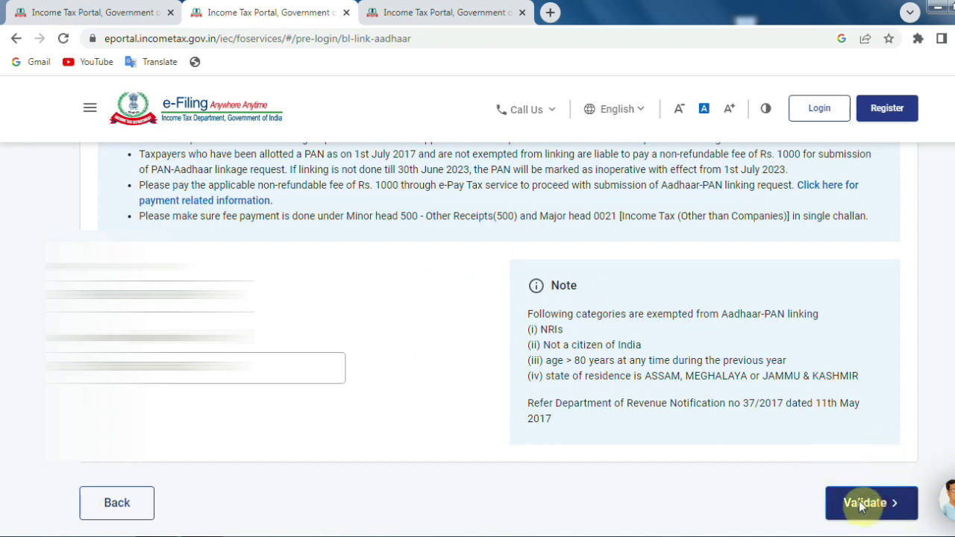
pyautogui.click(888, 505)
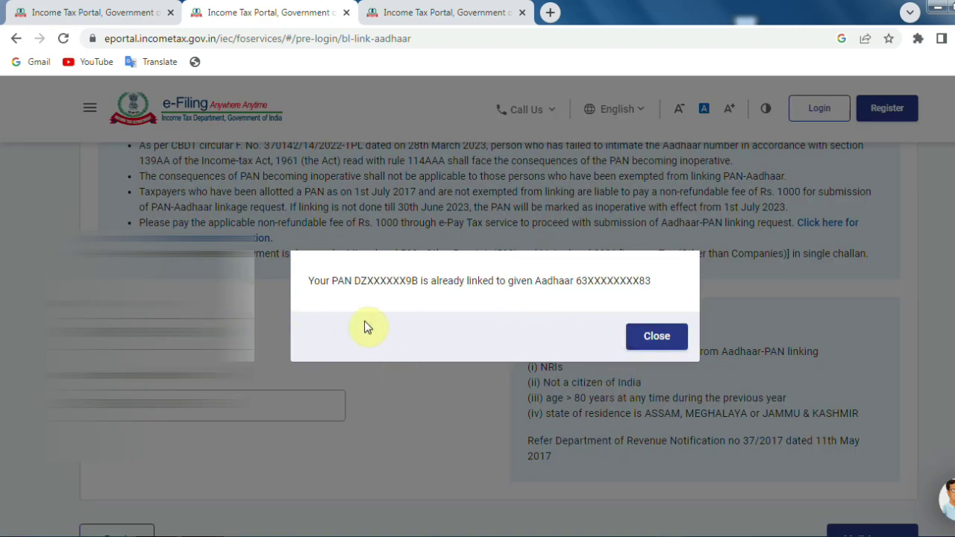